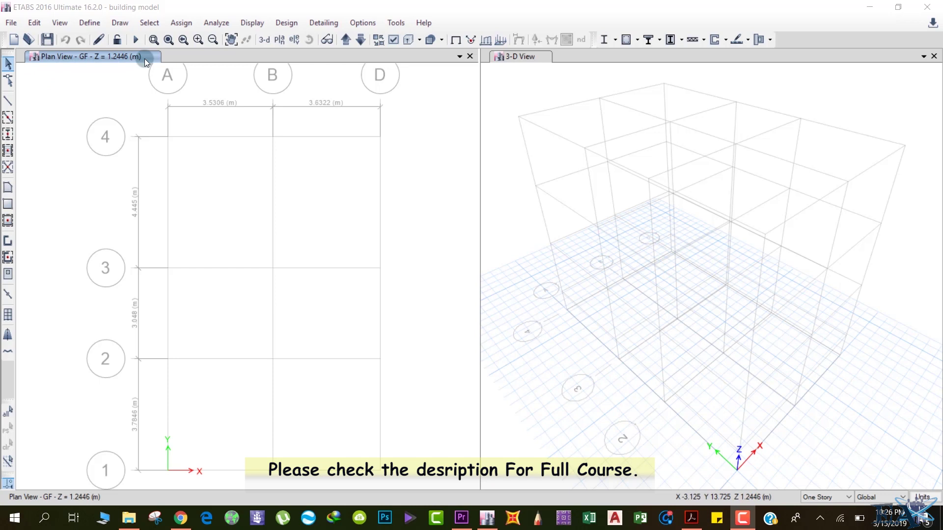
# Start the Quick Draw Columns tool and move its properties panel over the 3-D view.
pyautogui.click(81, 58)
pyautogui.click(8, 134)
pyautogui.moveTo(407, 134); pyautogui.dragTo(603, 67)
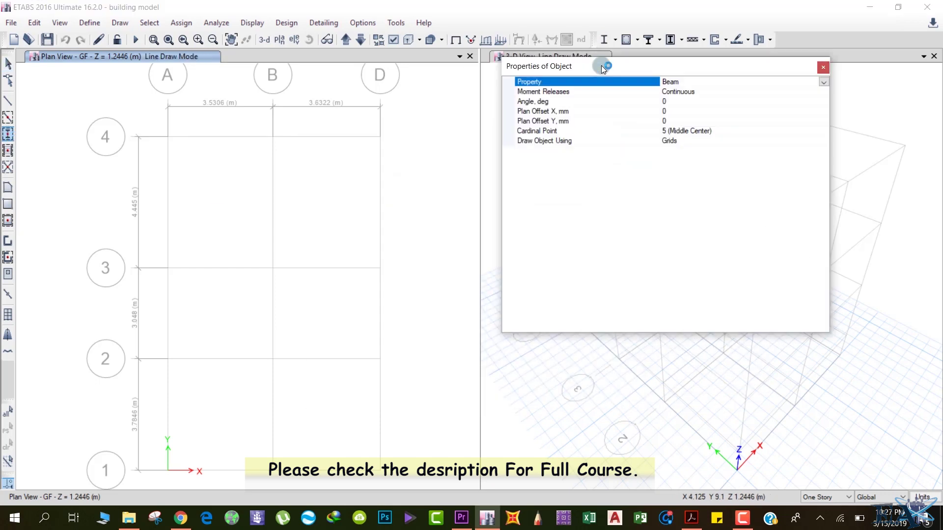
# Set the object Property to Column, then close the Properties of Object panel.
pyautogui.click(824, 83)
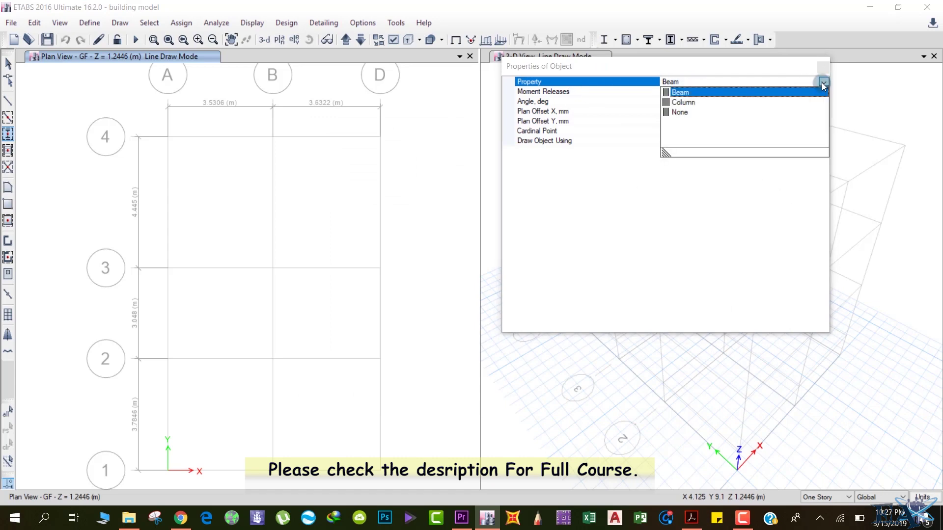
pyautogui.click(689, 102)
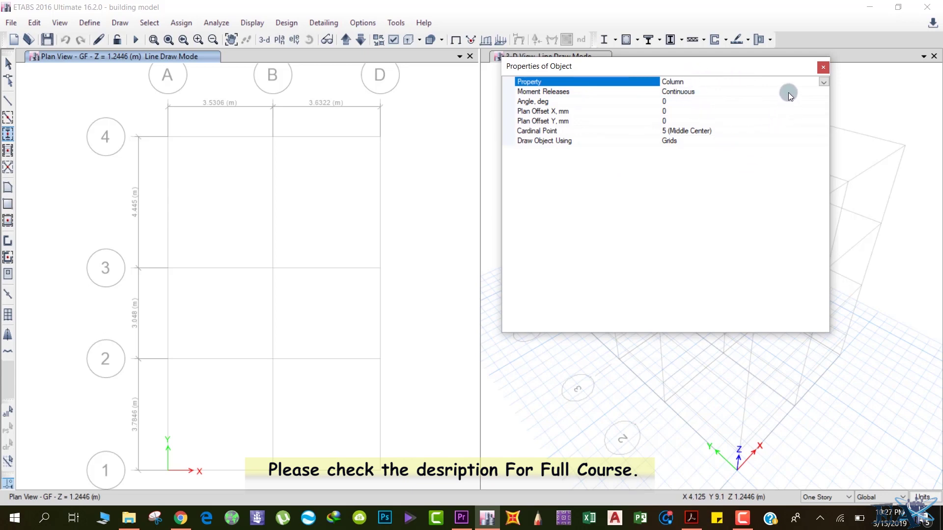
pyautogui.click(824, 83)
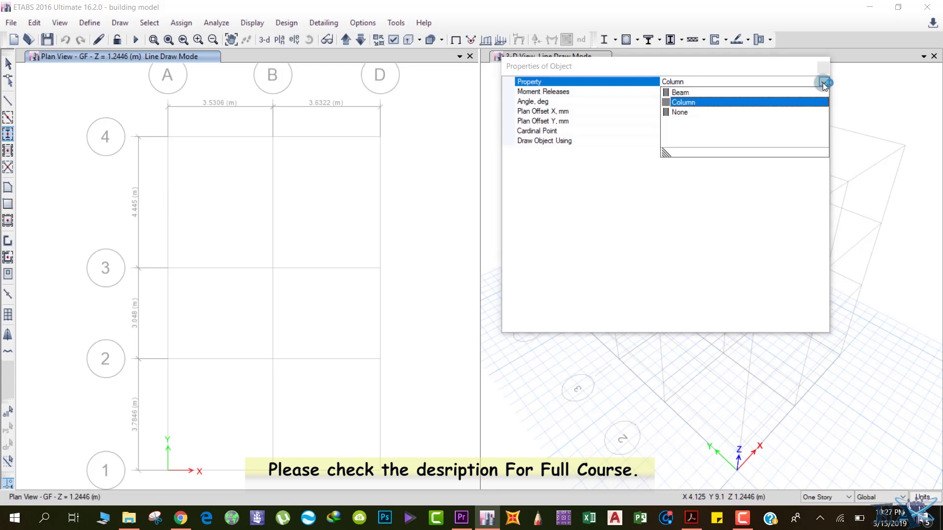
pyautogui.click(694, 97)
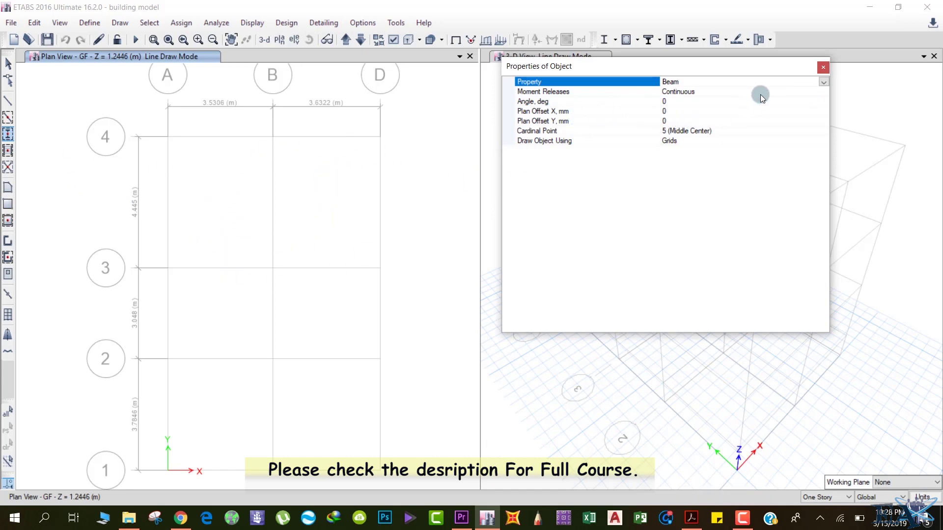
pyautogui.click(823, 83)
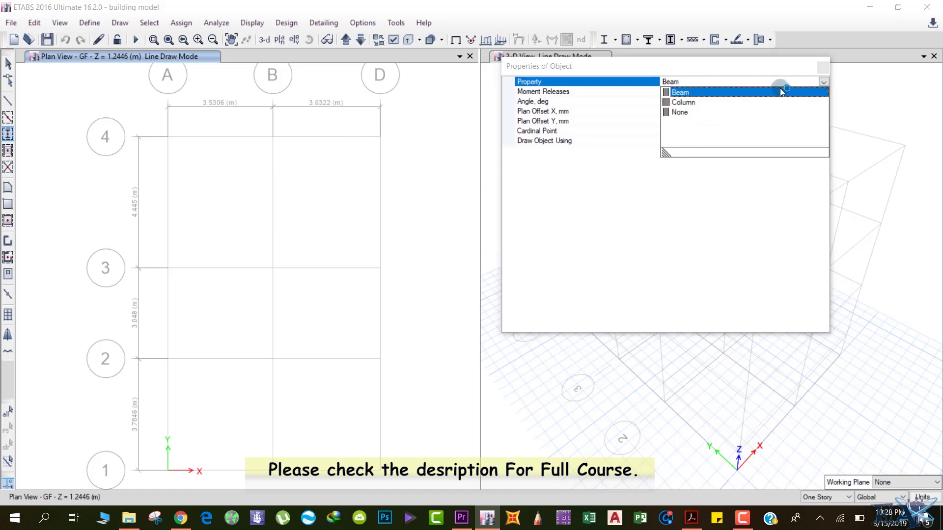
pyautogui.click(692, 103)
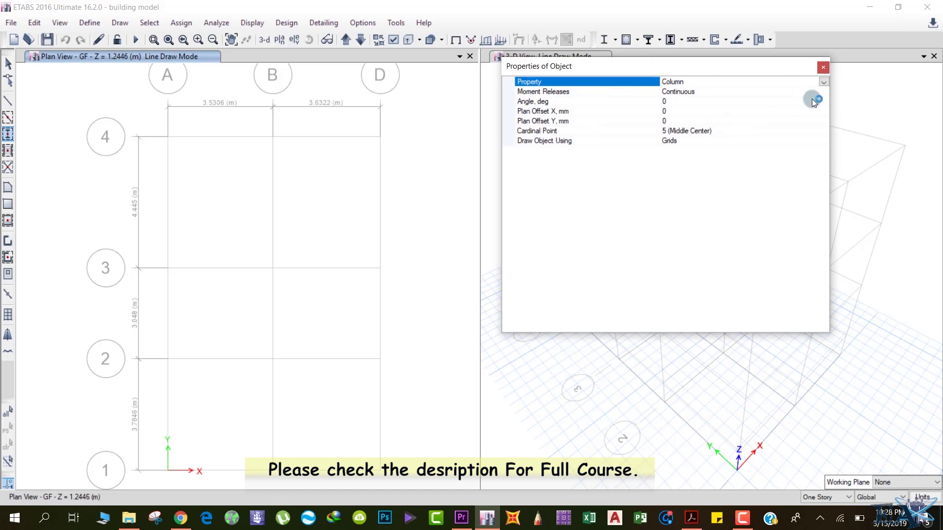
pyautogui.click(823, 68)
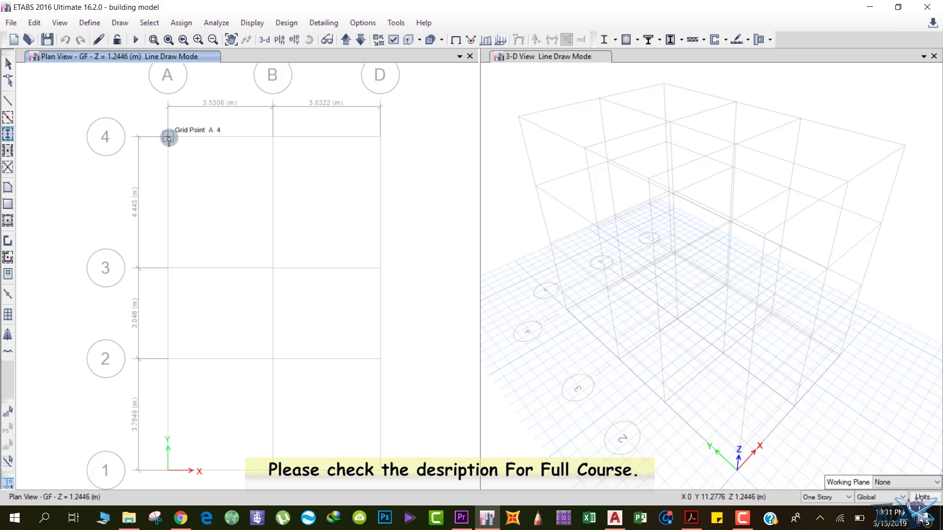
# Place ground-floor columns at grid intersections A4, B4 and D4.
pyautogui.click(169, 137)
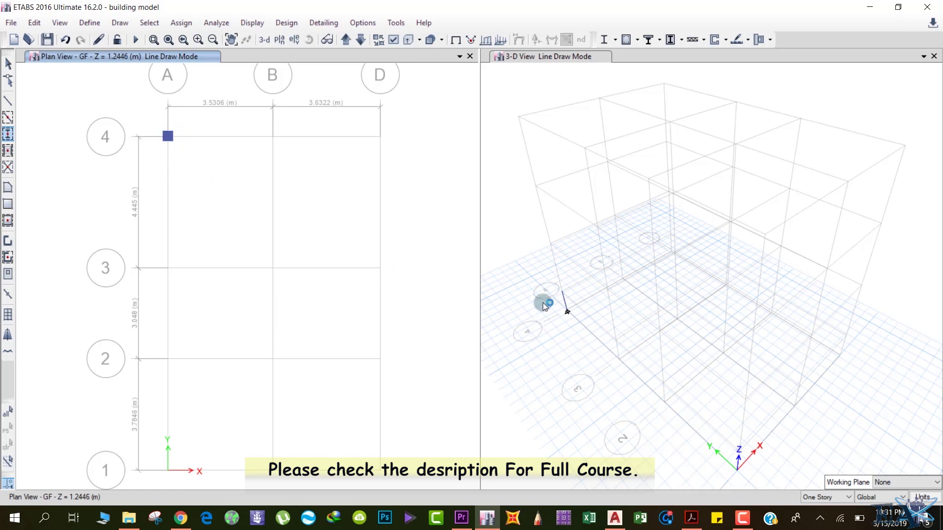
pyautogui.scroll(3, 544, 326)
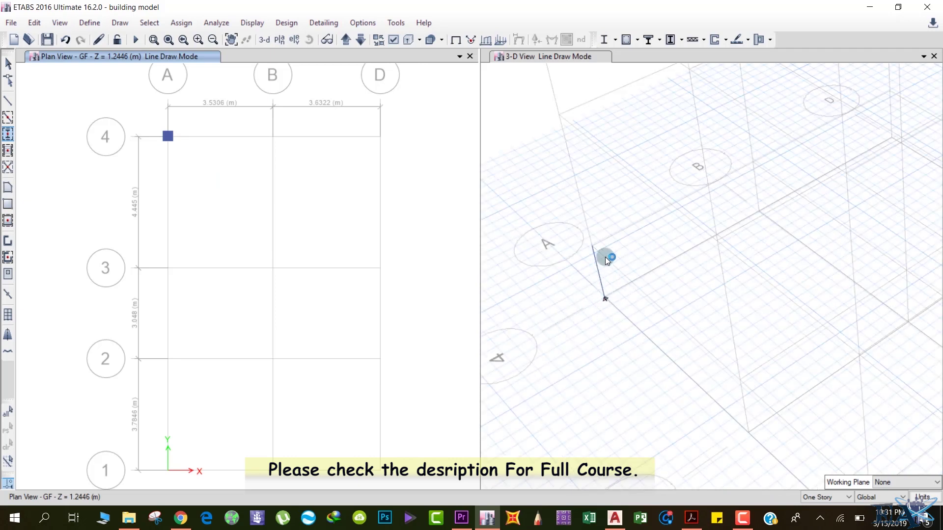
pyautogui.scroll(-3, 582, 256)
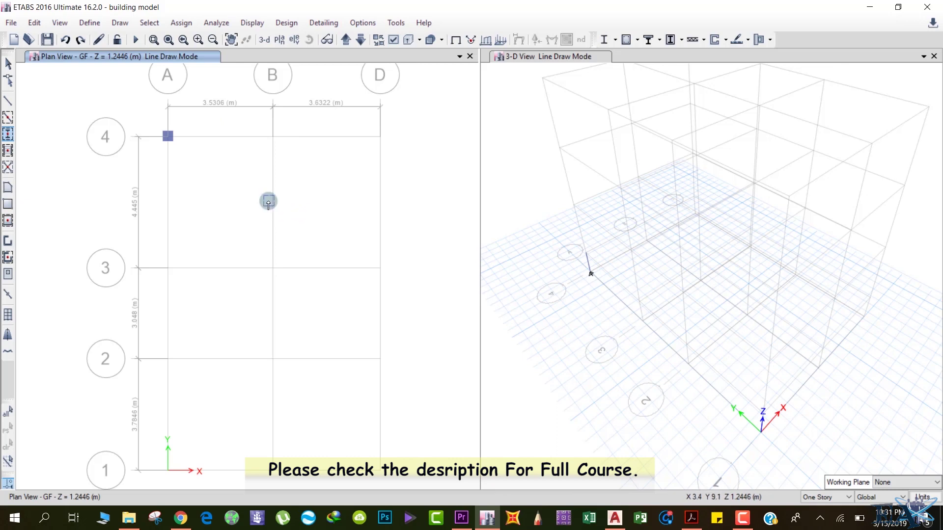
pyautogui.click(273, 136)
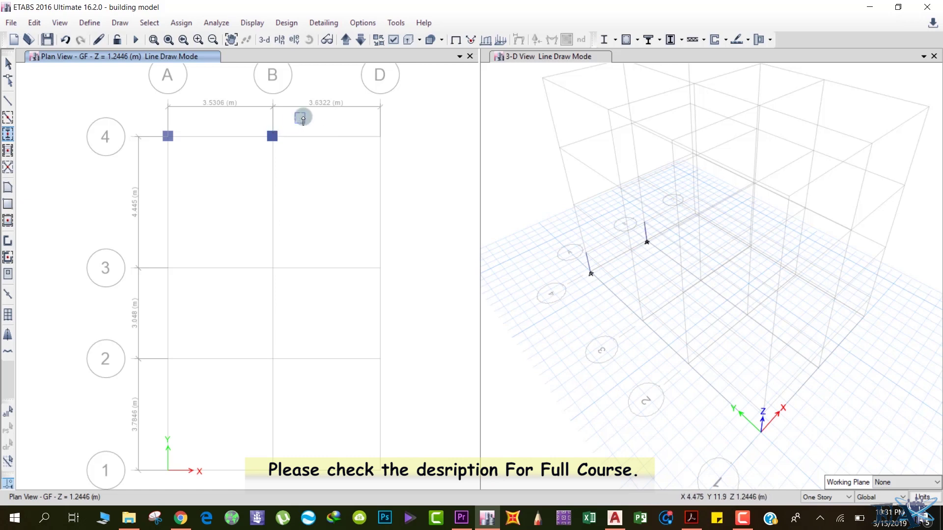
pyautogui.click(379, 137)
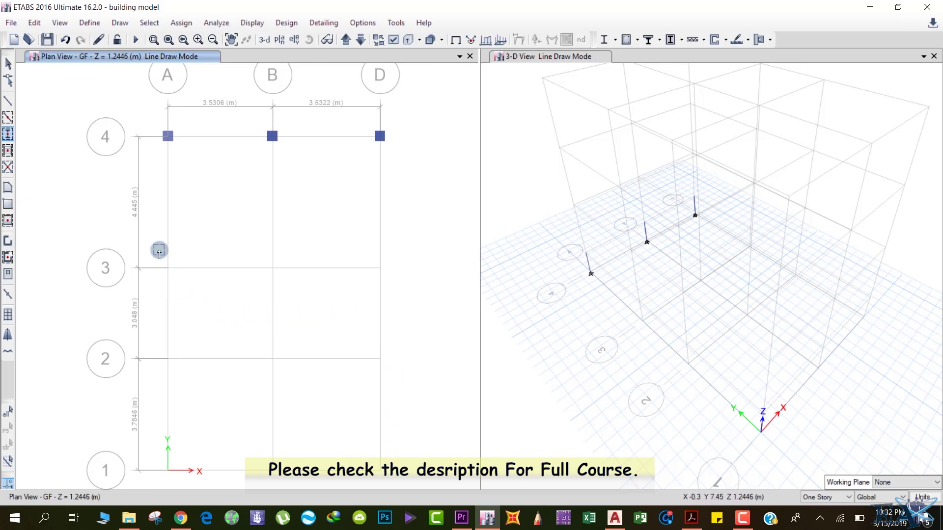
# Window the grid intersections on lines 3, 2 and 1 to place columns there.
pyautogui.moveTo(159, 250); pyautogui.dragTo(395, 488)
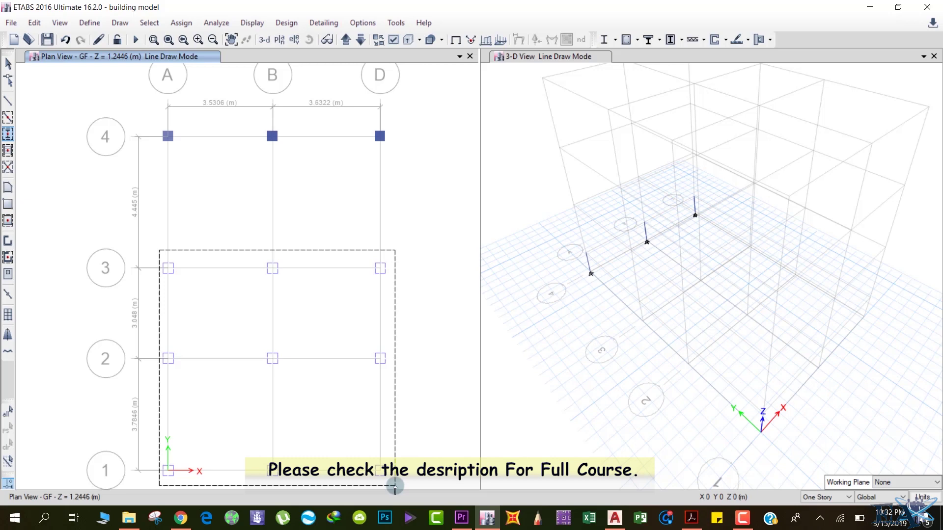
pyautogui.moveTo(395, 488); pyautogui.dragTo(395, 488)
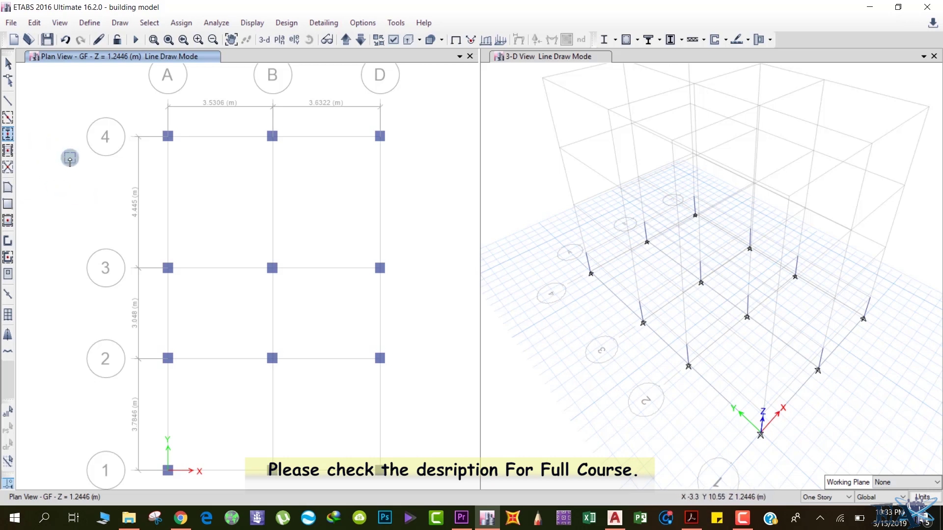
# Draw beams point to point from A4 to B4 to D4, then finish drawing.
pyautogui.click(8, 101)
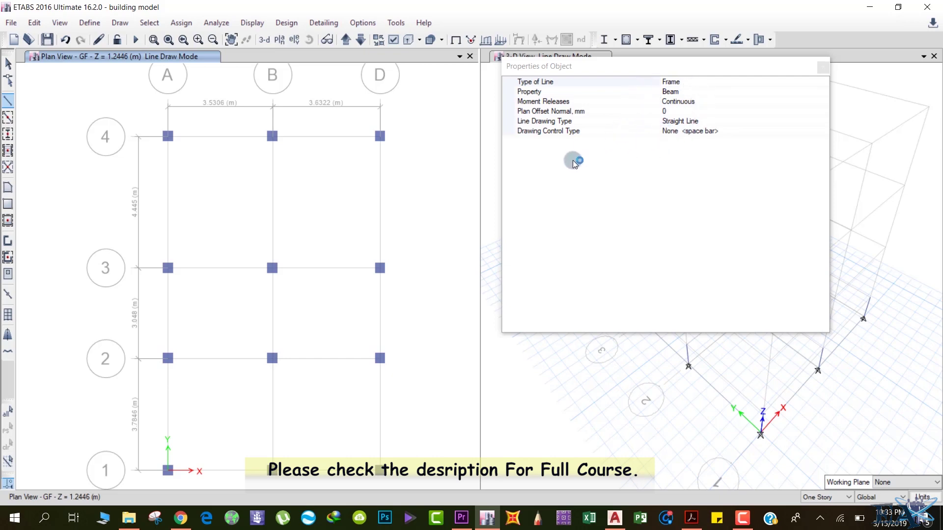
pyautogui.click(168, 136)
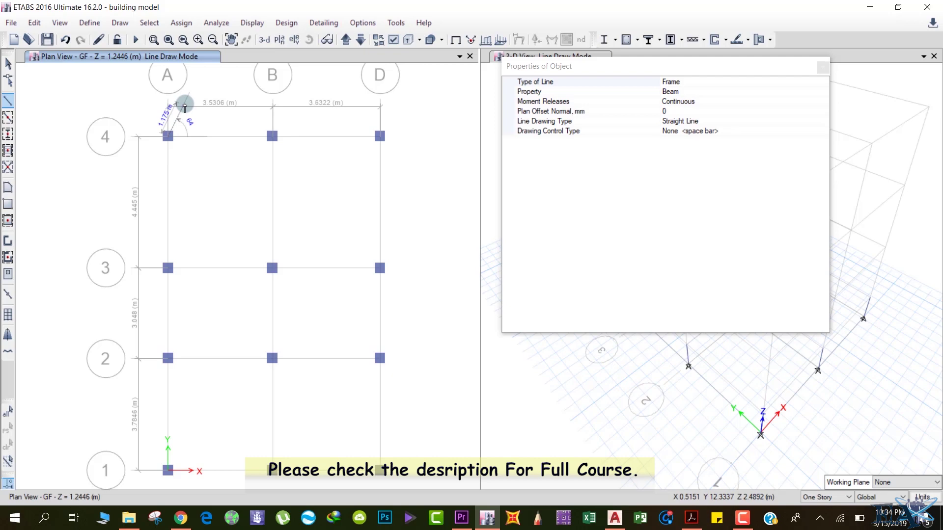
pyautogui.click(274, 136)
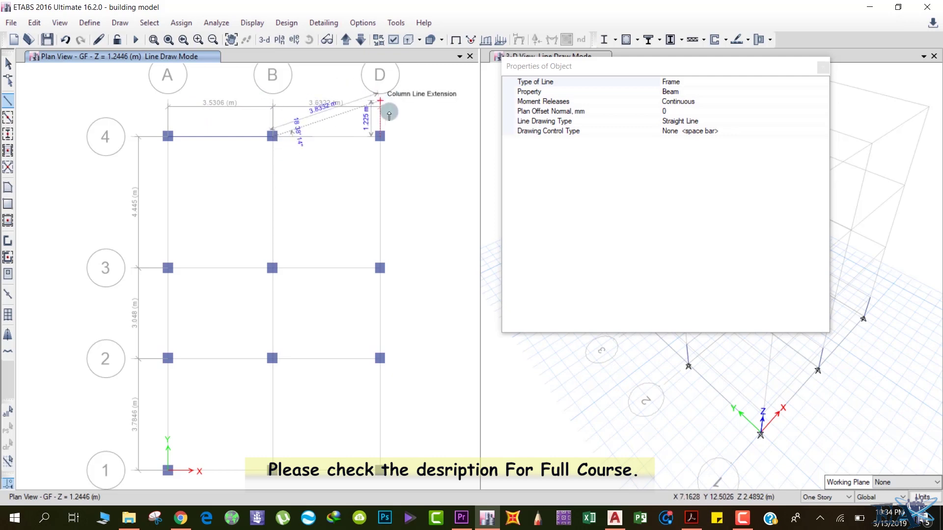
pyautogui.click(381, 136)
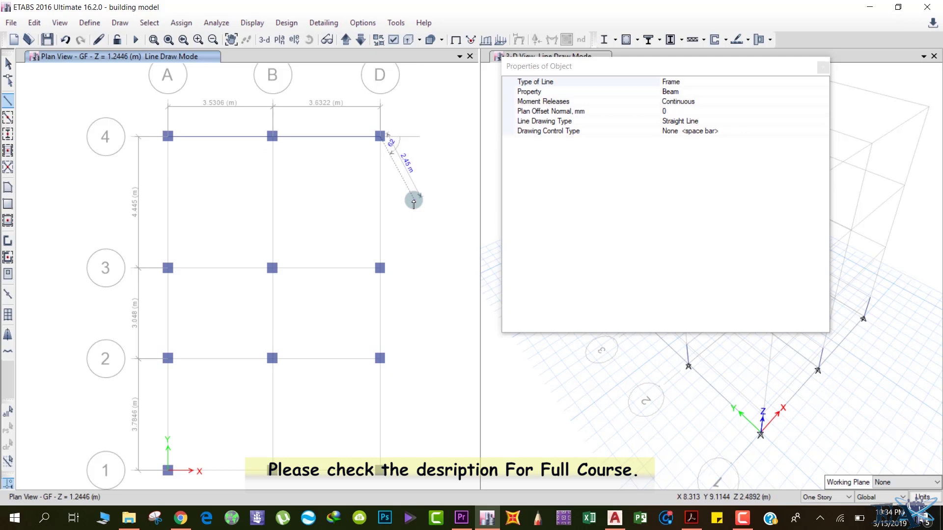
pyautogui.press('Escape')
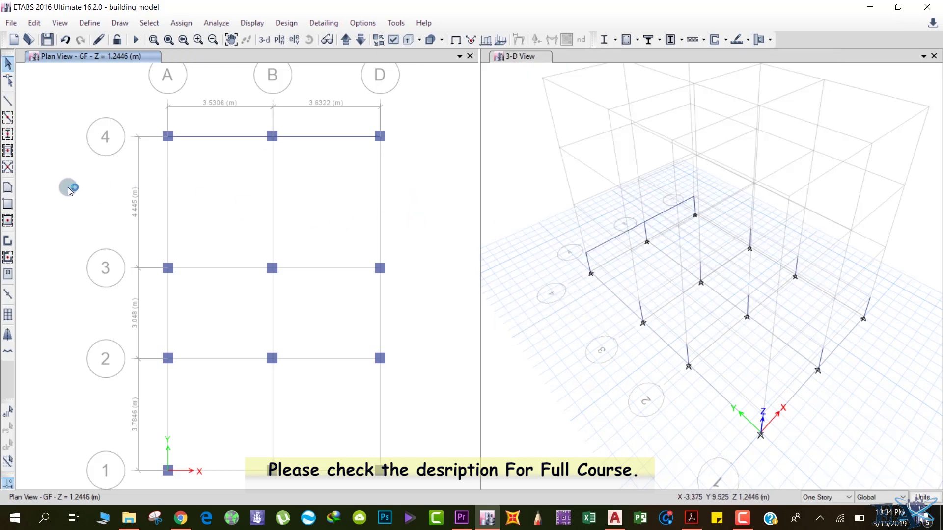
# Quick-draw beams on grids A, B and D between lines 4 and 3.
pyautogui.click(9, 117)
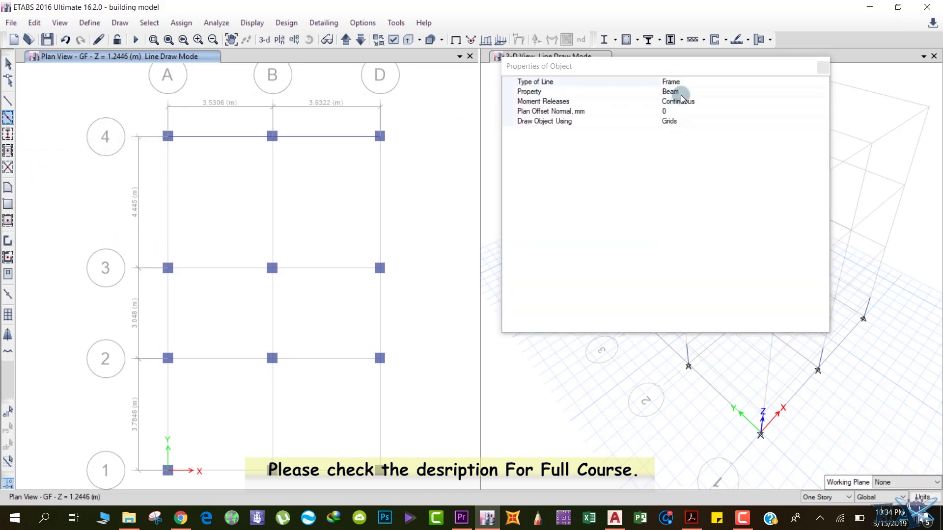
pyautogui.click(166, 203)
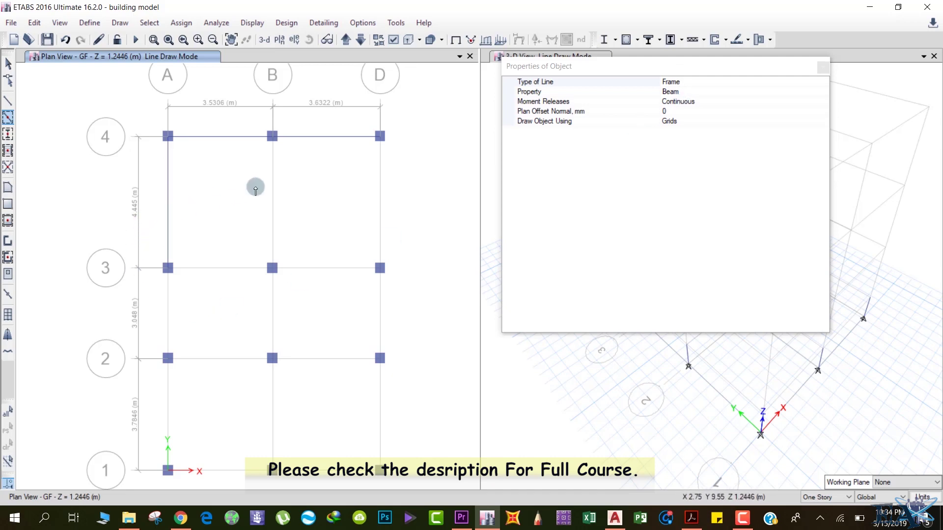
pyautogui.click(272, 194)
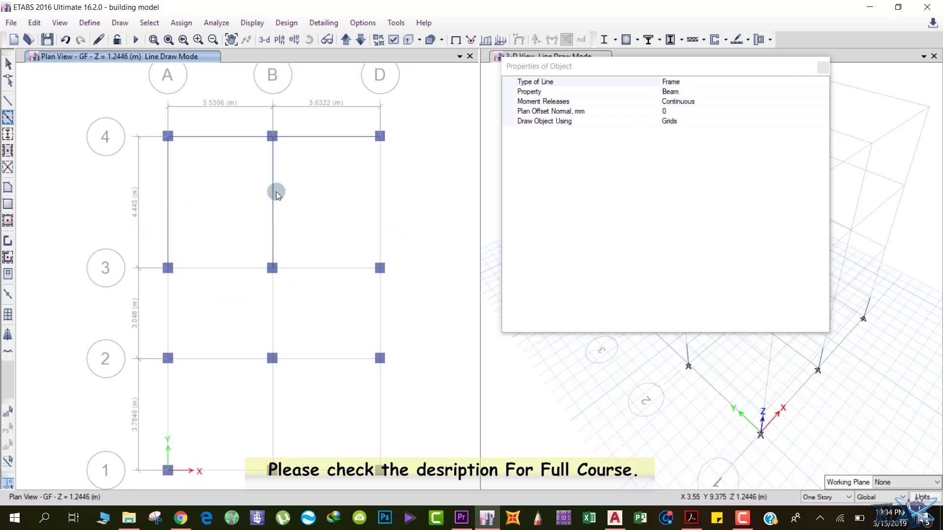
pyautogui.click(380, 180)
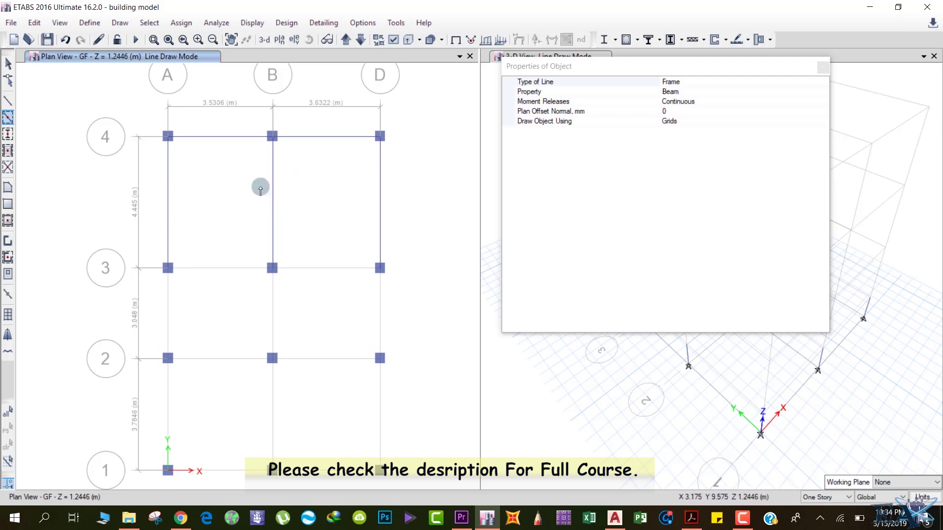
pyautogui.click(171, 187)
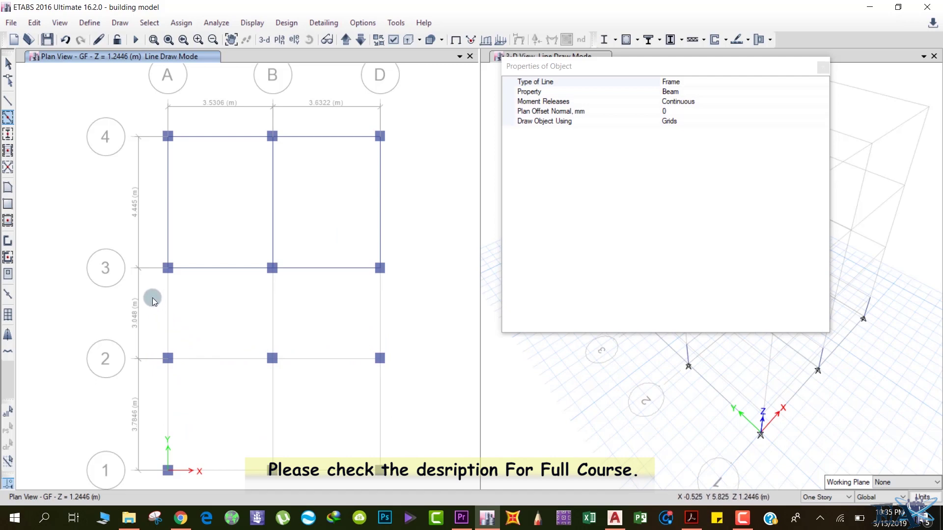
# Add beams between lines 3 and 2, then window the whole grid to beam every segment.
pyautogui.moveTo(152, 299)
pyautogui.mouseDown()
pyautogui.moveTo(267, 402)
pyautogui.moveTo(425, 493)
pyautogui.mouseUp()
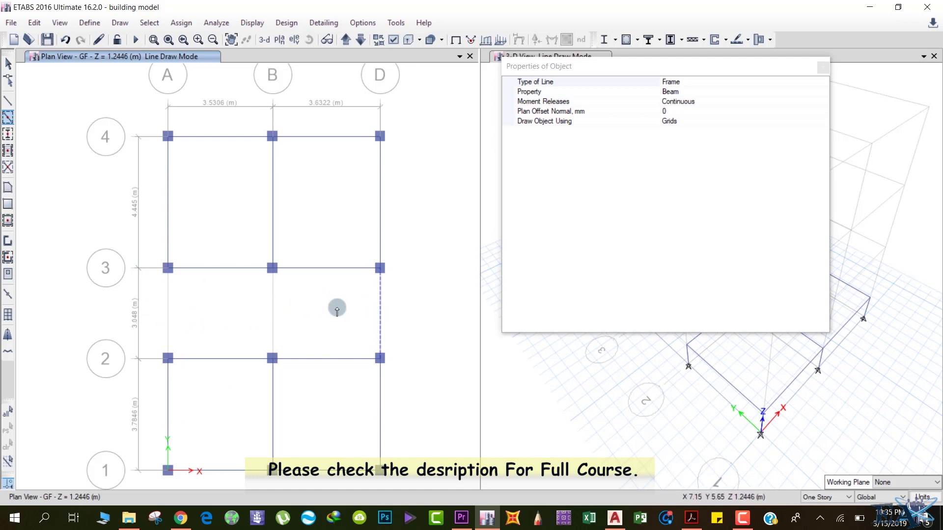
pyautogui.click(272, 311)
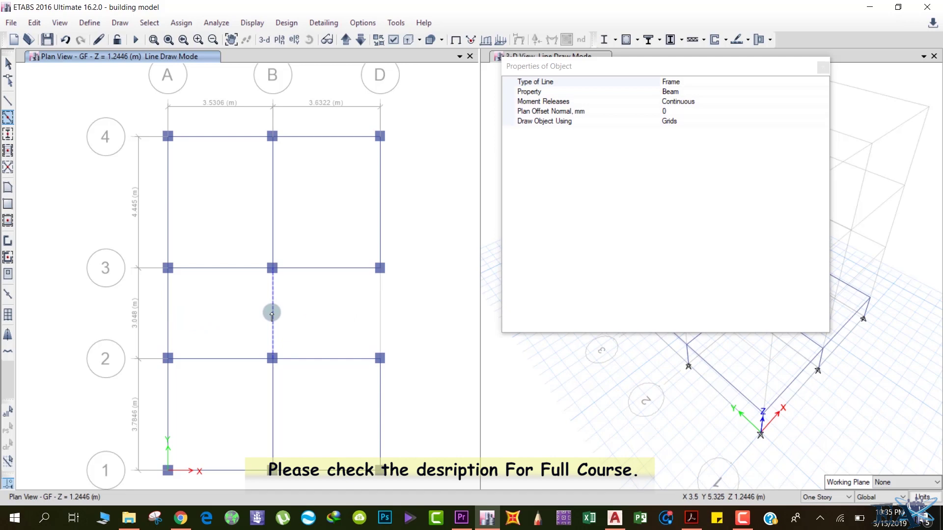
pyautogui.click(380, 318)
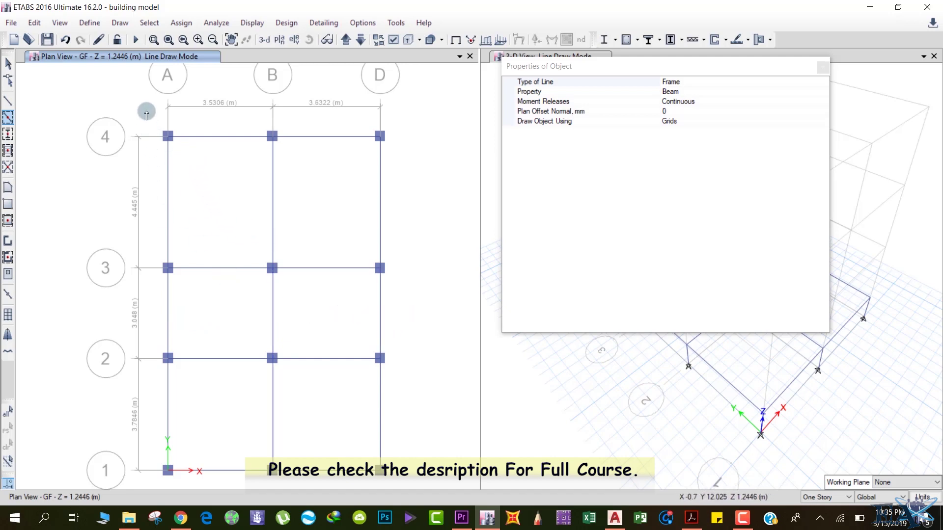
pyautogui.moveTo(142, 108); pyautogui.dragTo(431, 493)
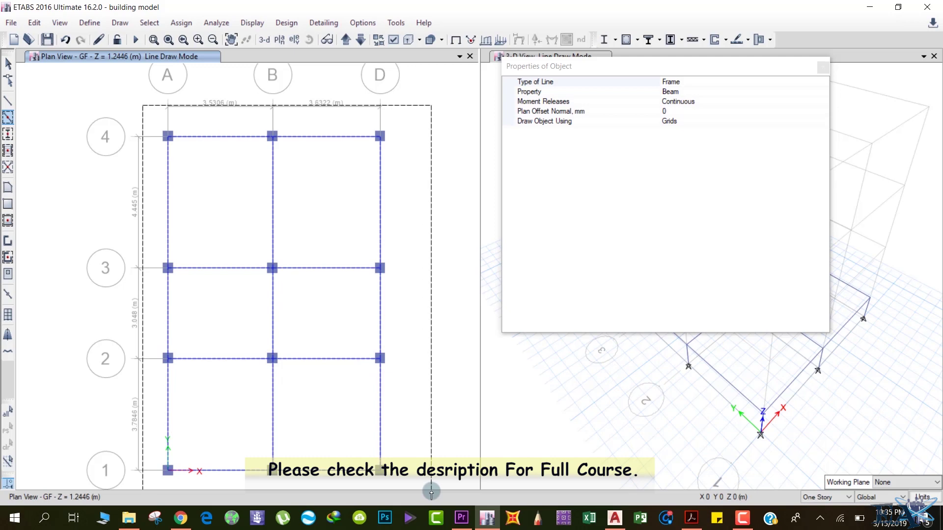
pyautogui.moveTo(432, 492); pyautogui.dragTo(431, 492)
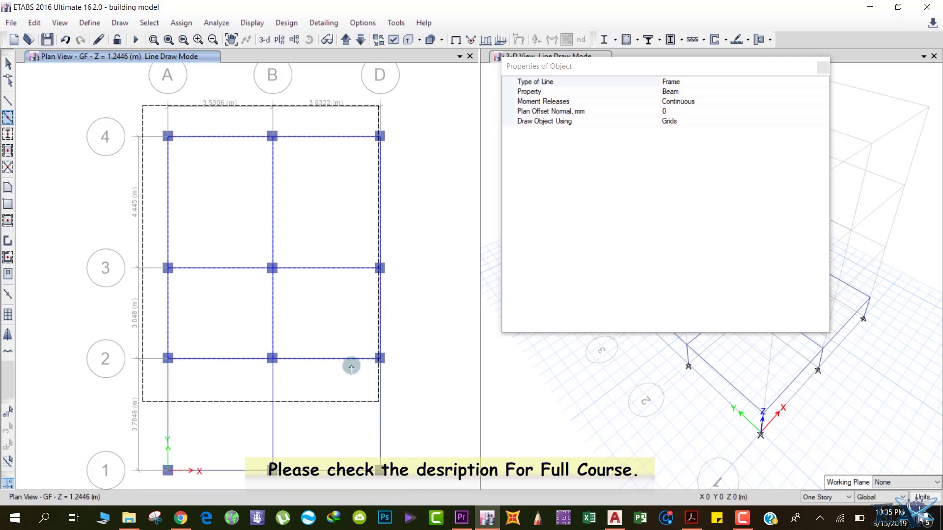